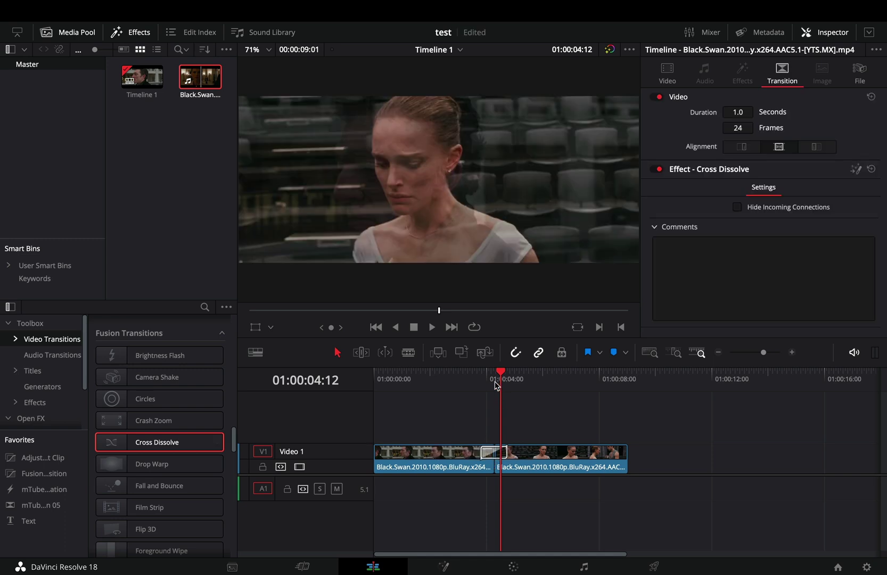
Open the cross dissolve in the Fusion page and select its Dissolve1 node
right_click(486, 454)
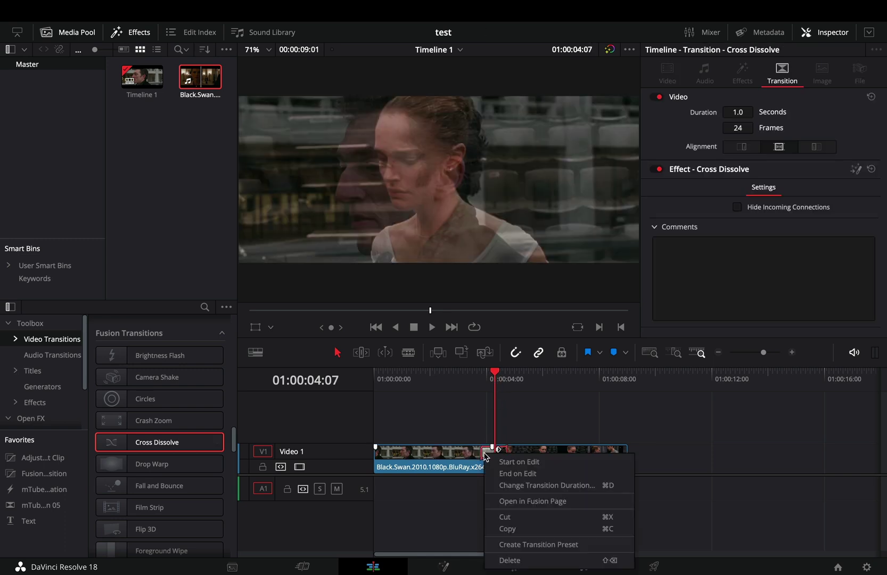
click(512, 502)
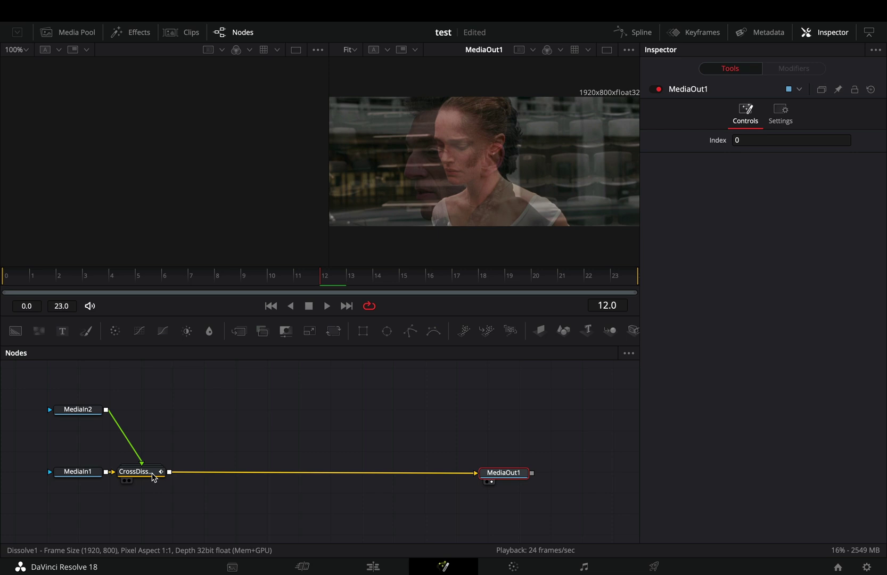
double_click(154, 477)
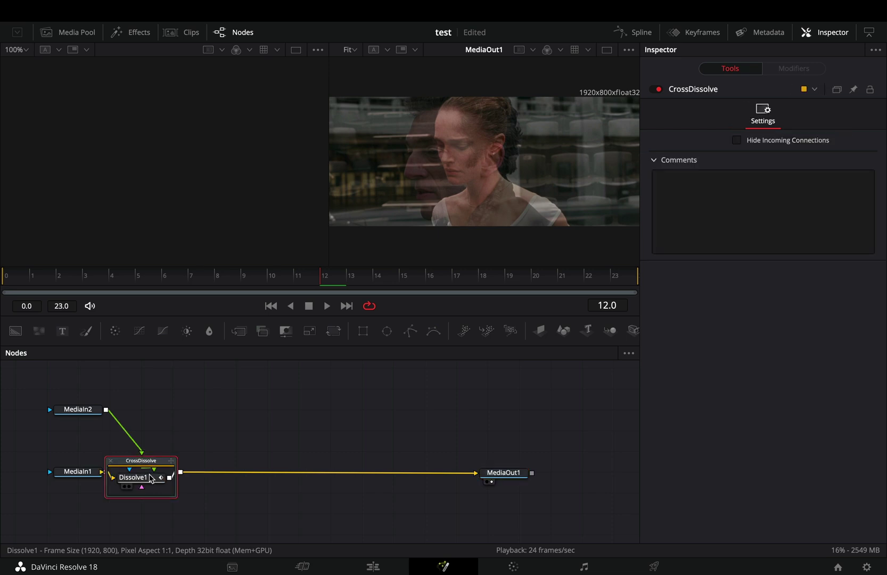
click(133, 477)
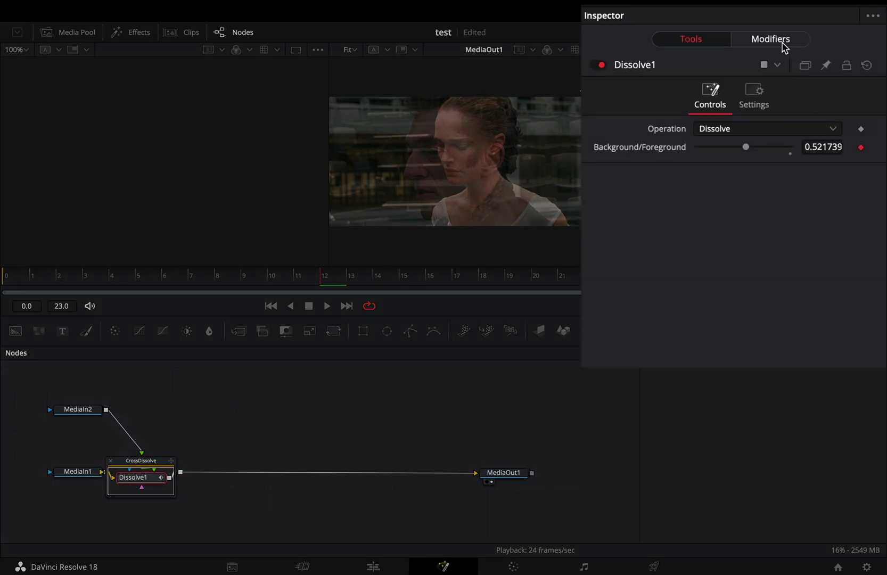
Set Dissolve1's modifier curve to Easing with Sine in and Sine out
click(784, 42)
click(739, 164)
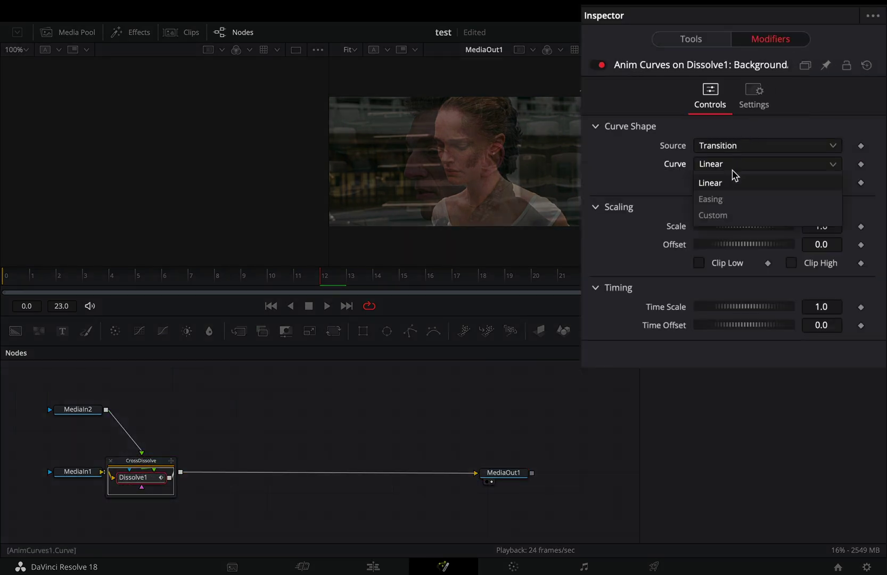
click(717, 201)
click(721, 182)
click(706, 217)
click(814, 183)
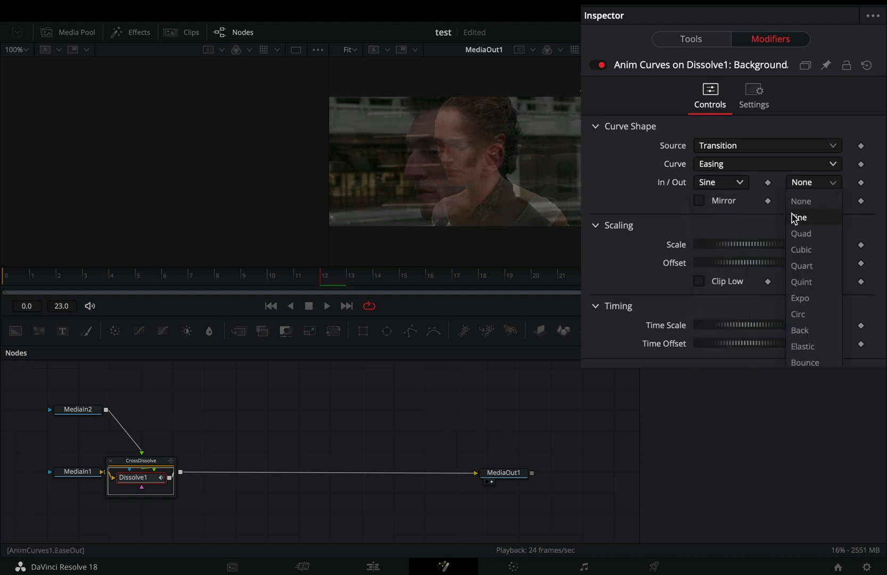
click(796, 216)
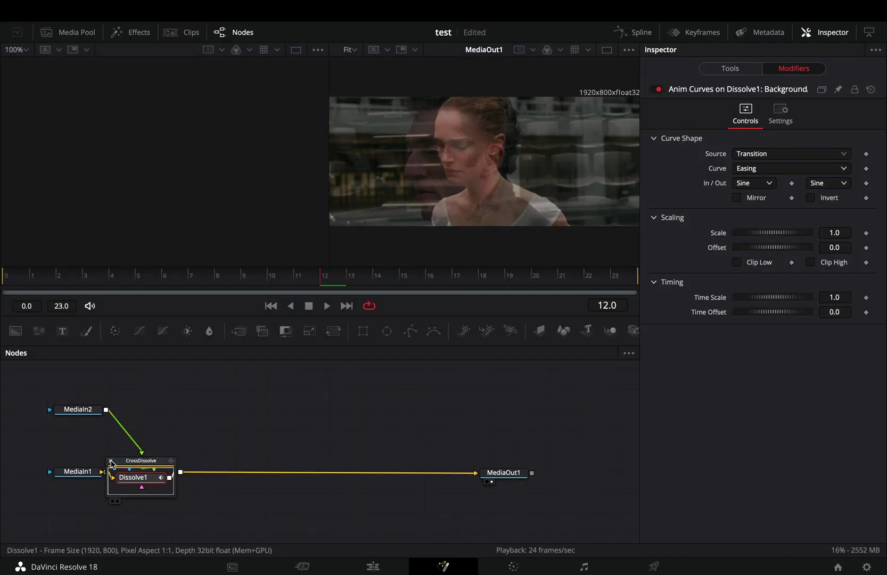
Add a Glow after CrossDissolve with shine threshold 0.134 and spread 0.85
click(141, 460)
key(shift+space)
text(lum)
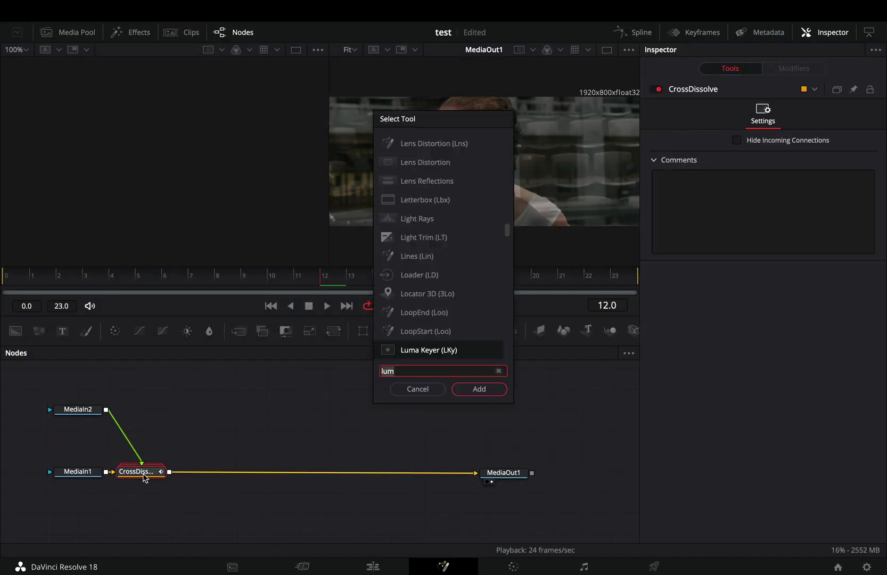
text(glow)
key(Return)
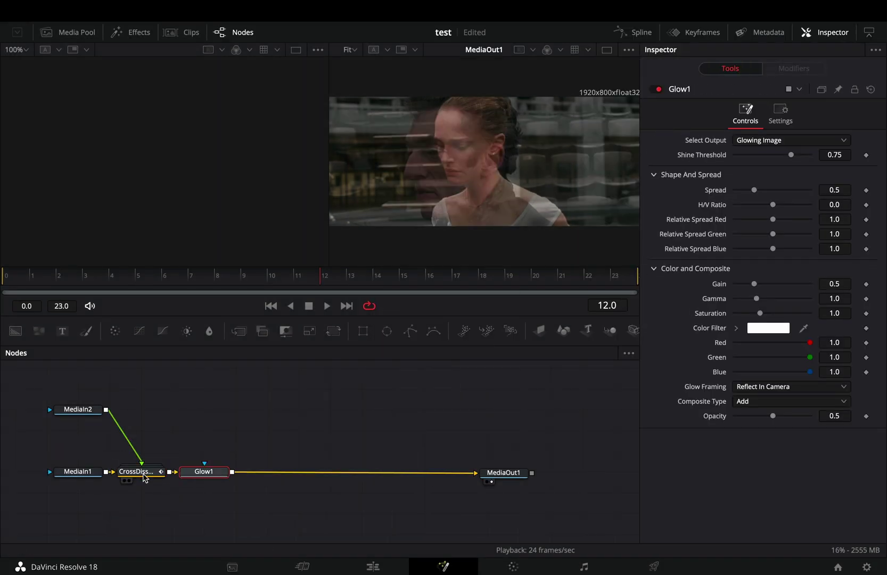
drag(790, 154, 735, 154)
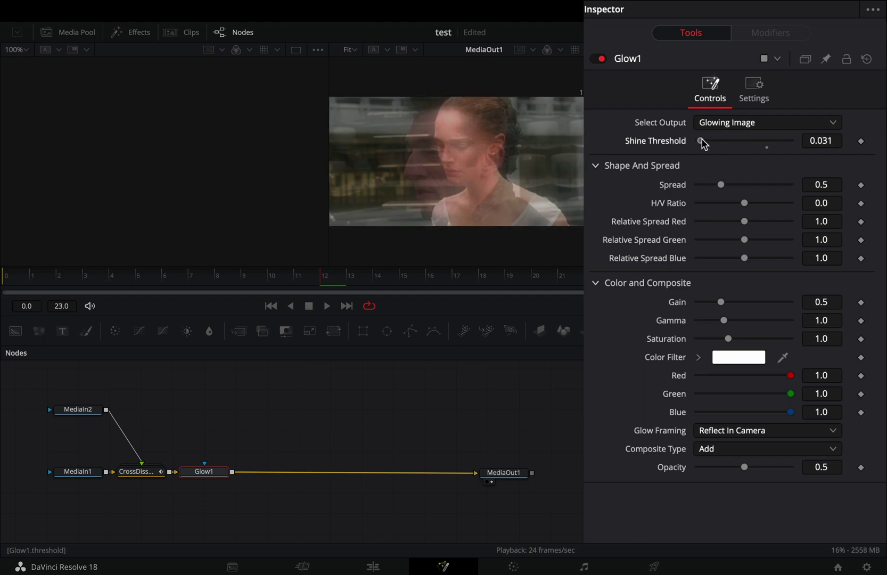
drag(754, 190, 761, 190)
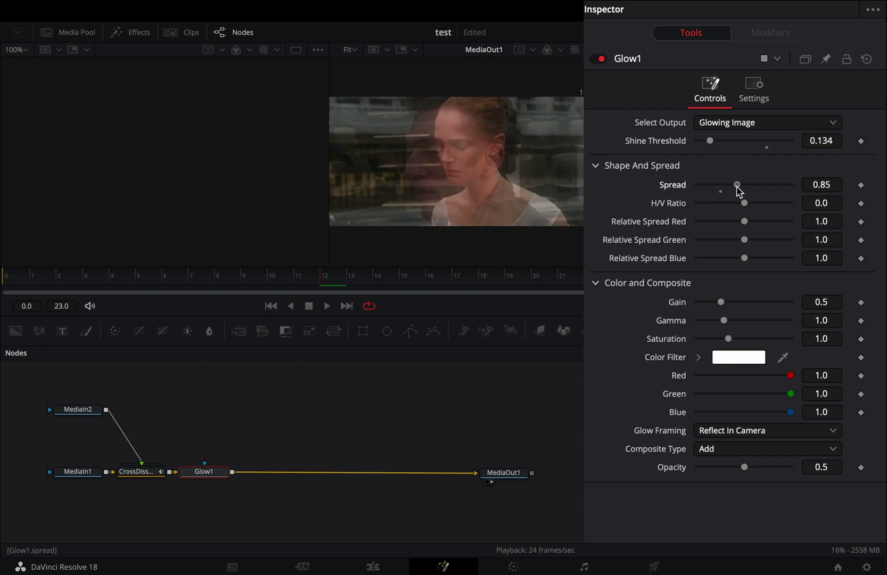
Animate the Glow Gain with a mirrored Sine/Sine easing curve at scale 3
right_click(675, 303)
mouse_move(718, 364)
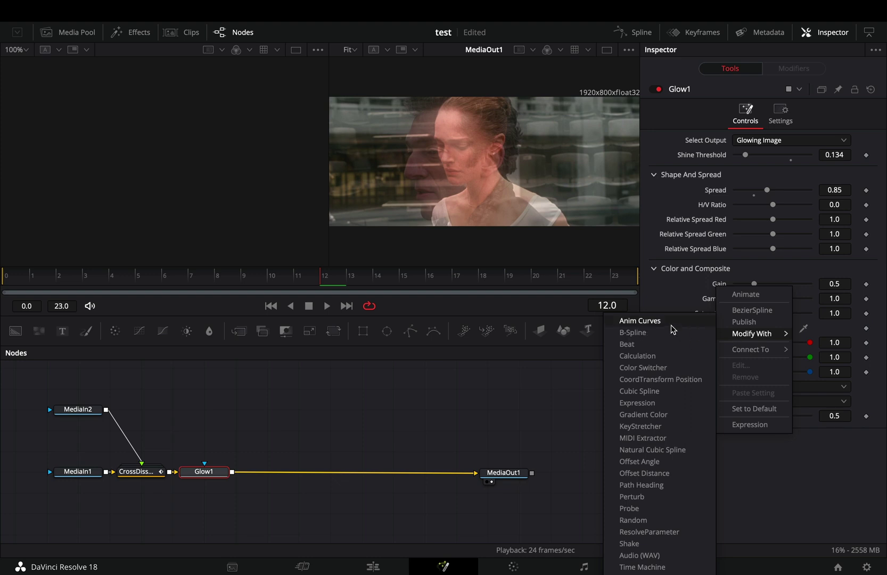
click(640, 321)
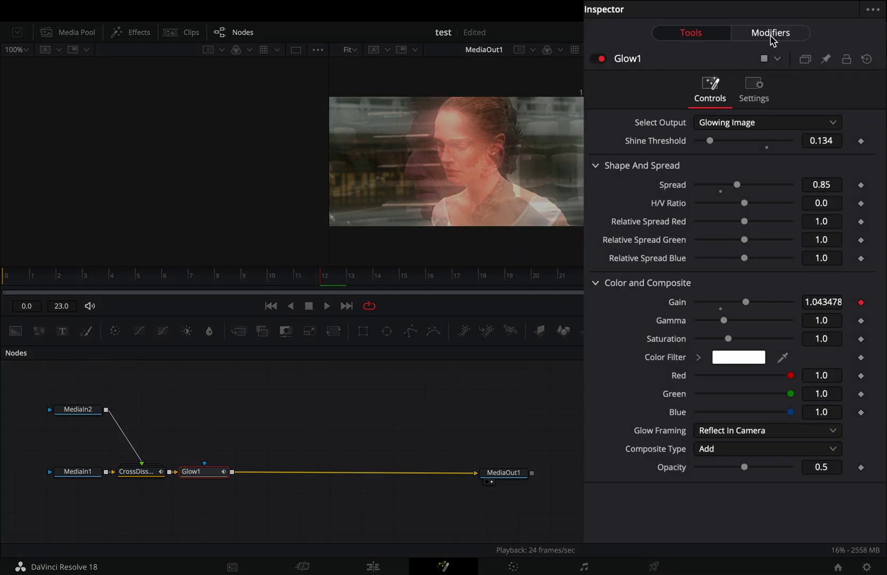
click(770, 33)
click(765, 157)
click(721, 177)
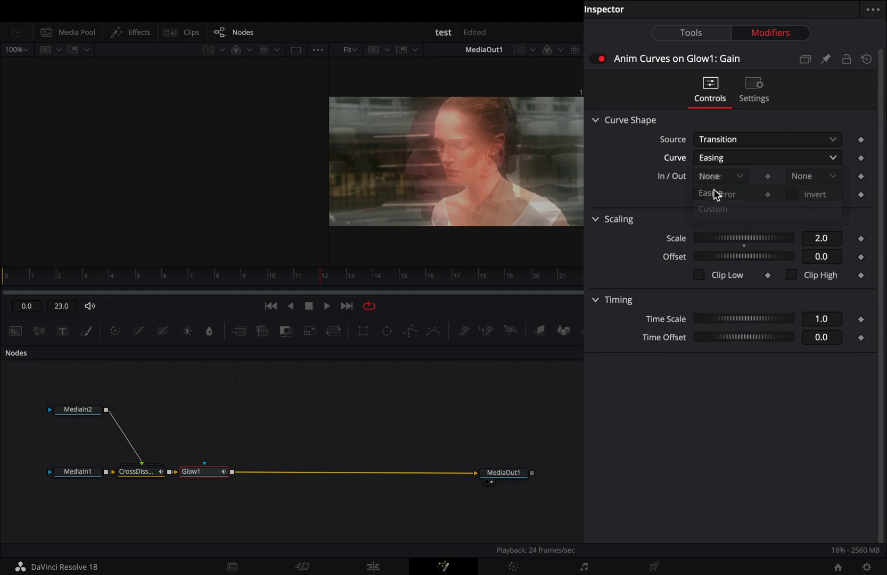
click(714, 196)
click(810, 175)
click(804, 209)
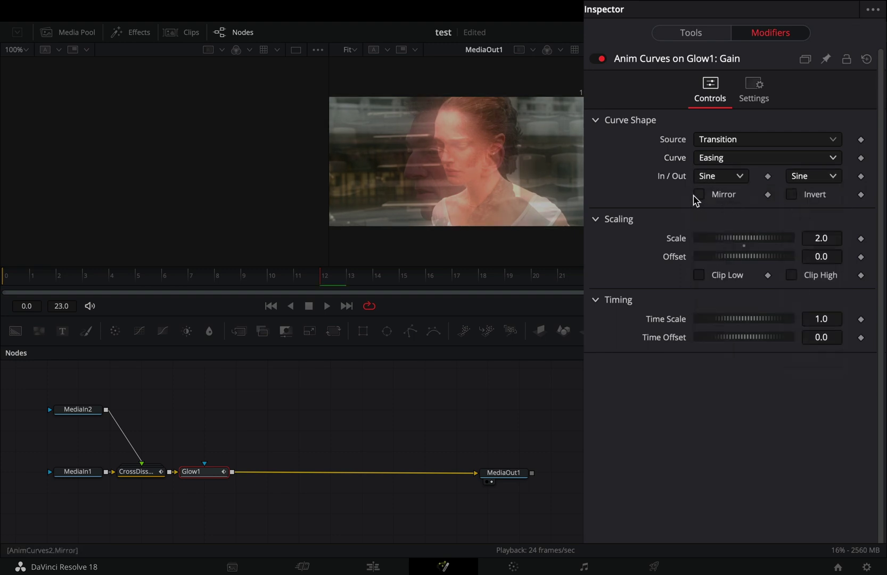
click(699, 194)
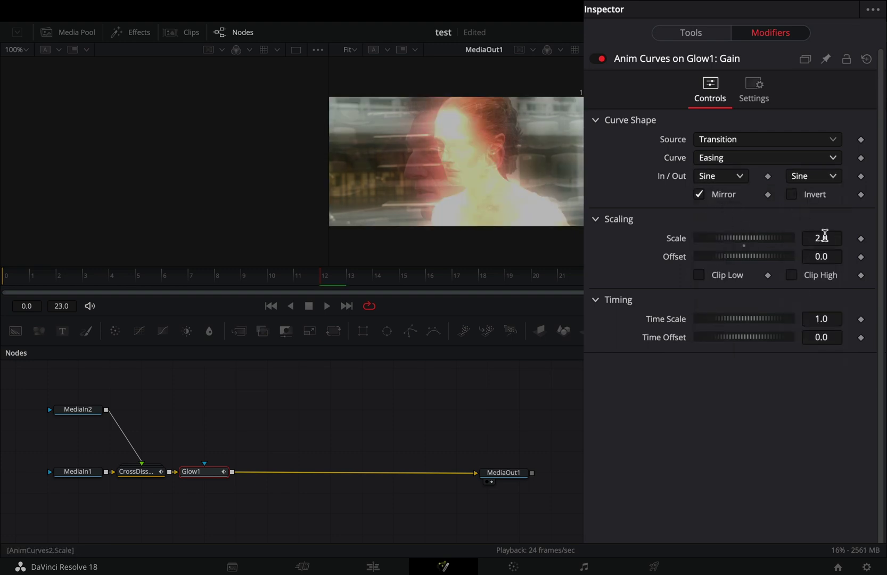
text(3)
key(Return)
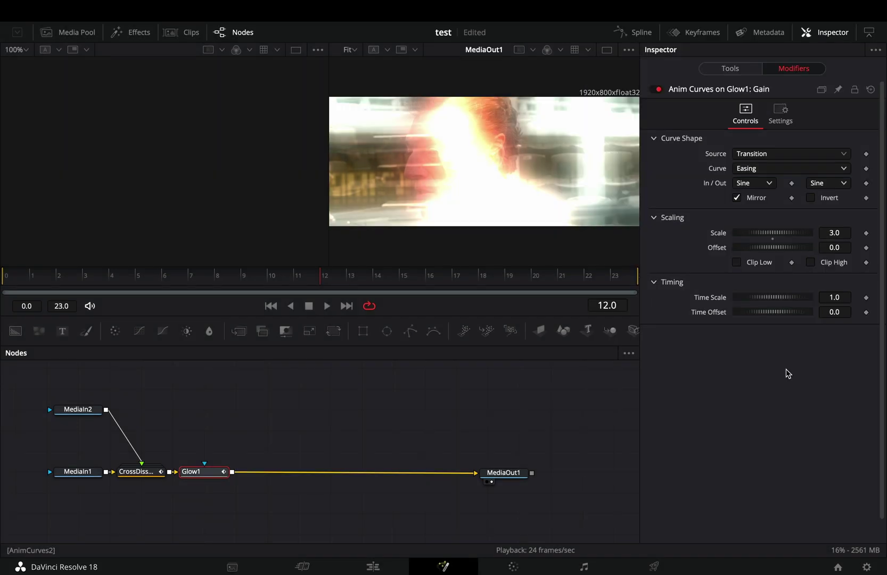
Add a Luma Keyer above the chain, fed from Glow1, and view it
key(shift+space)
text(lu)
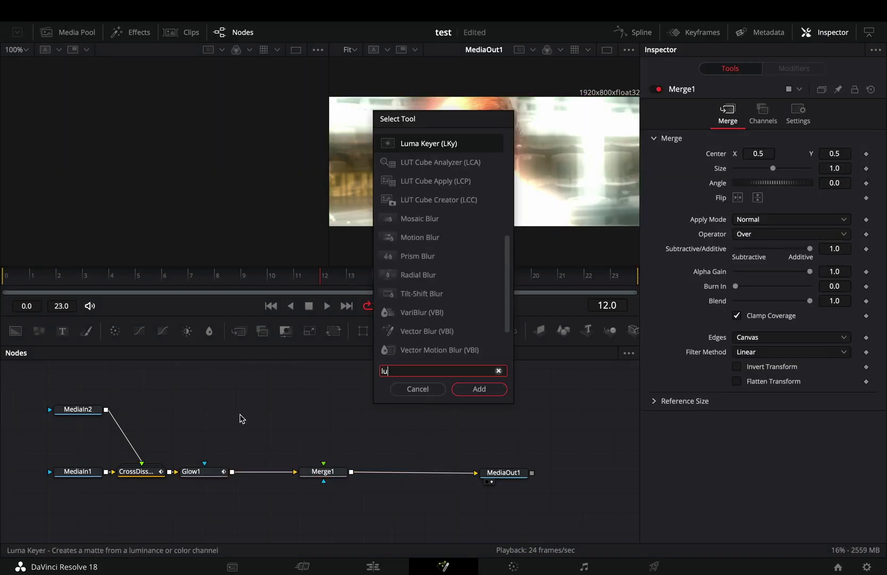
key(Return)
drag(240, 421, 263, 423)
drag(232, 472, 240, 435)
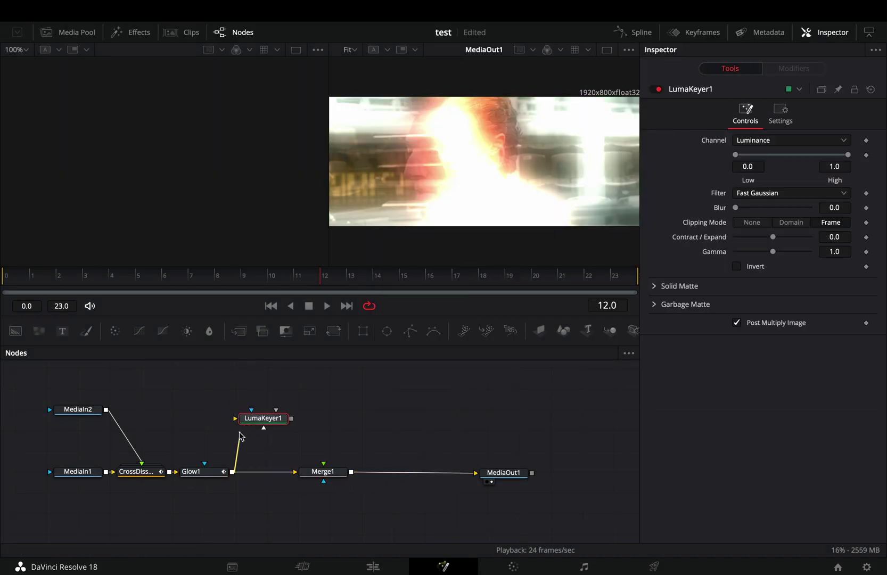
click(247, 427)
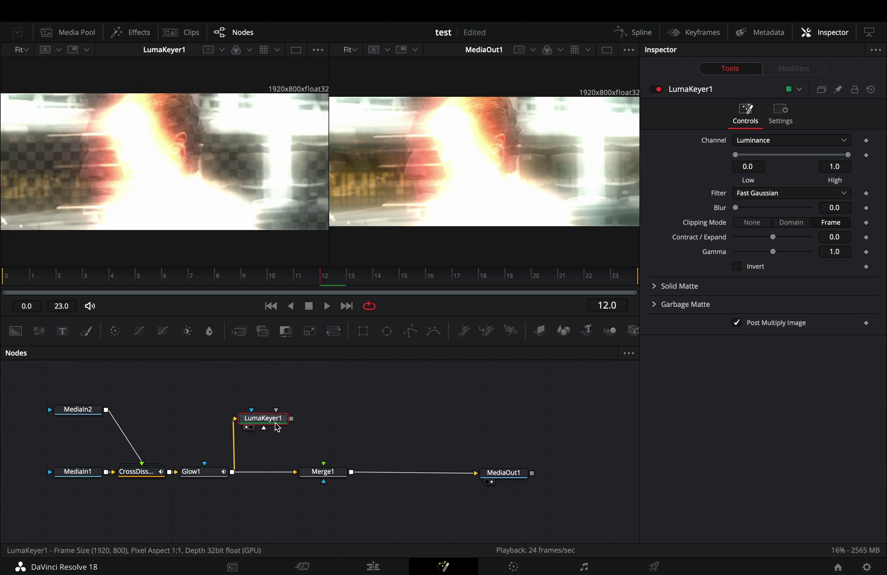
Add a Transform after the Luma Keyer with Edges set to Mirror
click(333, 330)
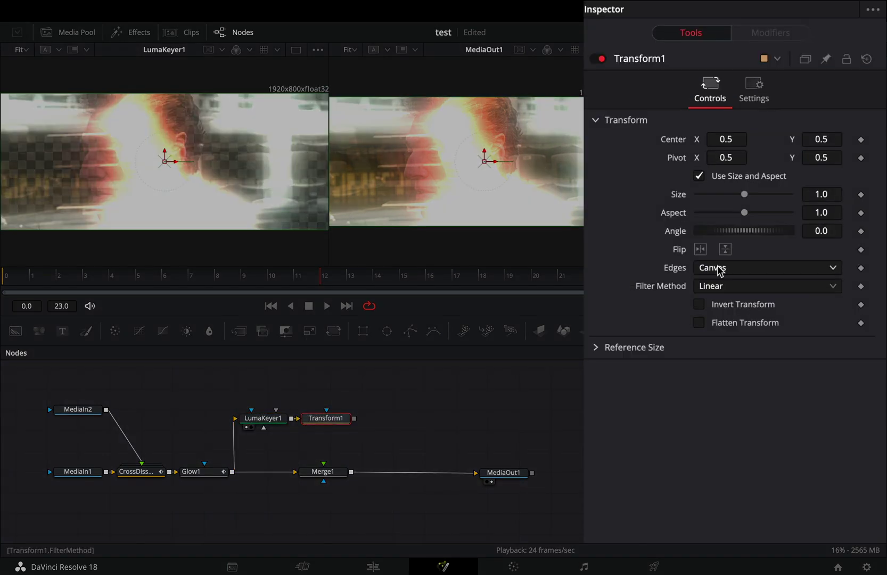
click(721, 269)
click(713, 325)
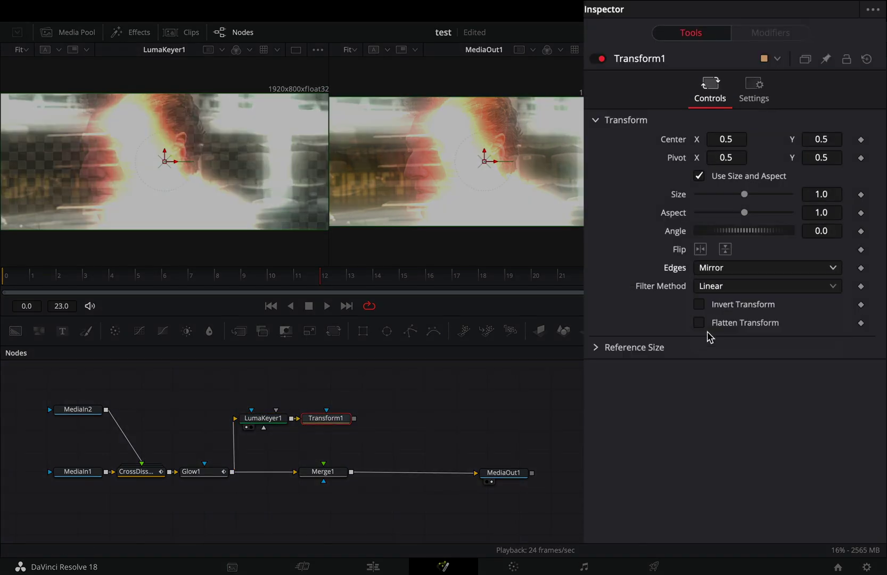
Drive the Transform Center with an XY Path, and its X with Anim Curves
right_click(675, 140)
mouse_move(722, 200)
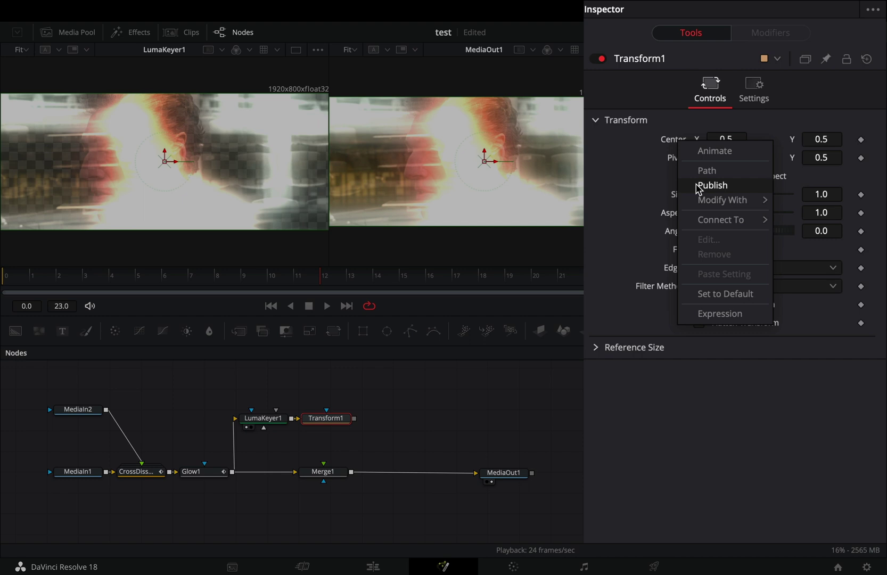
click(640, 319)
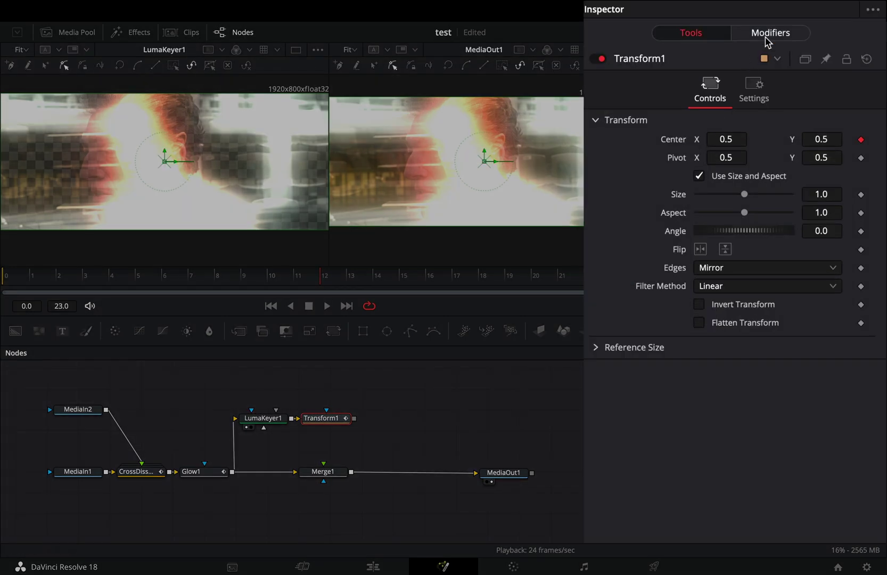
click(768, 34)
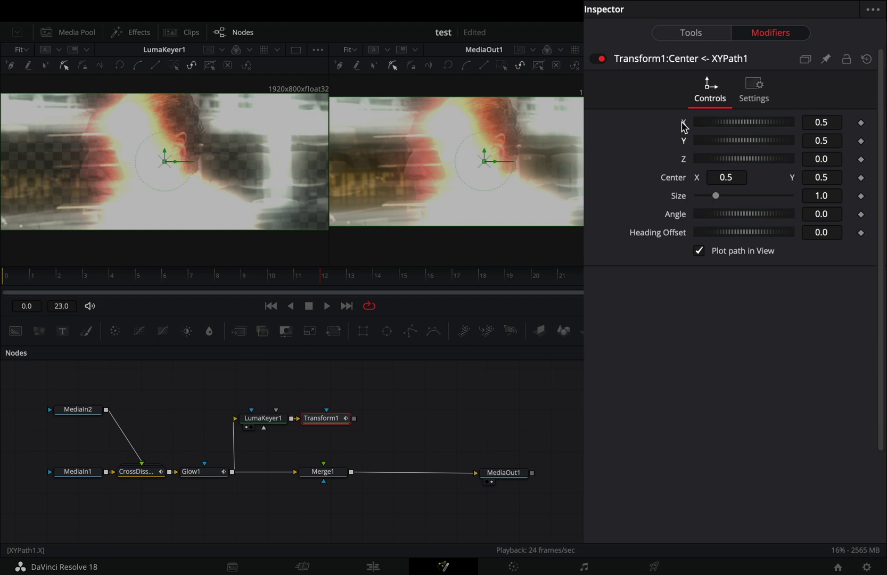
right_click(683, 124)
mouse_move(759, 189)
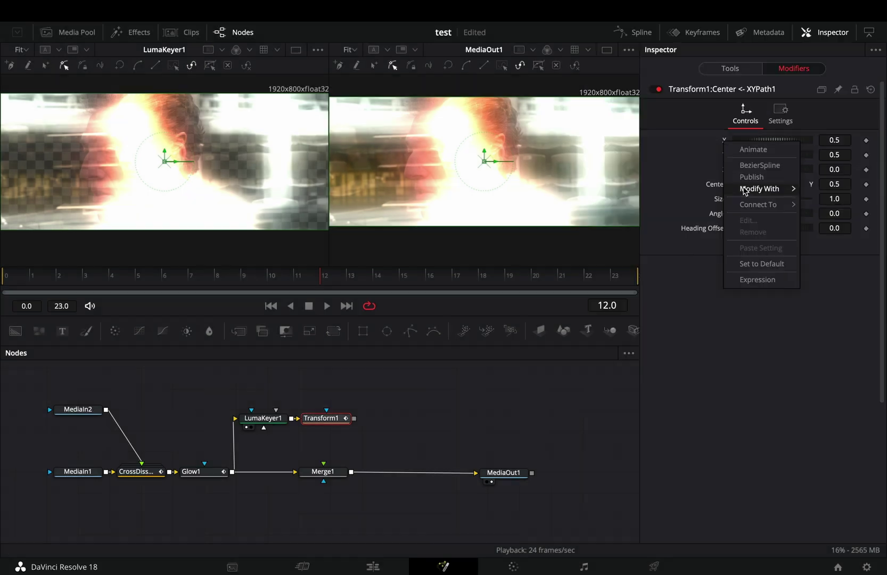
click(648, 188)
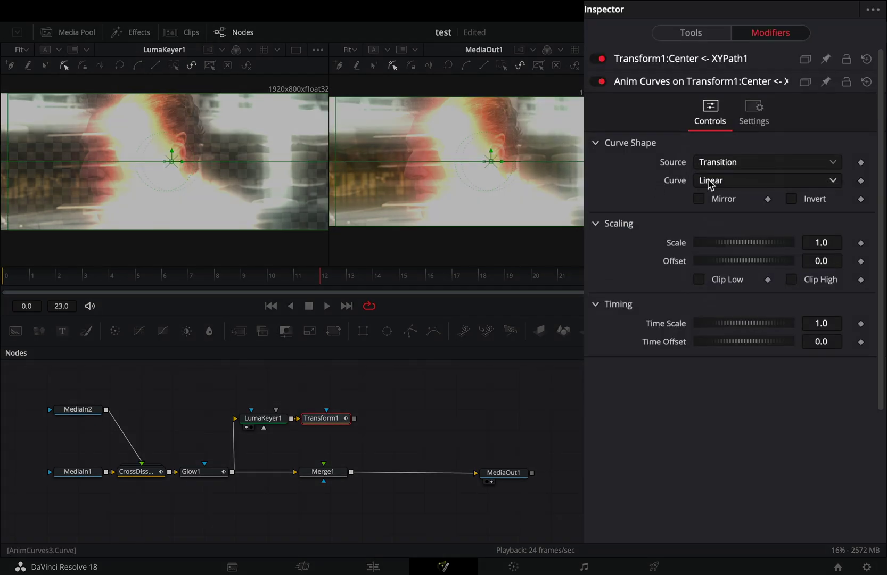
Give the X slide curve Sine in/out easing, offset 0.5 and scale 4
click(711, 182)
click(717, 217)
click(720, 199)
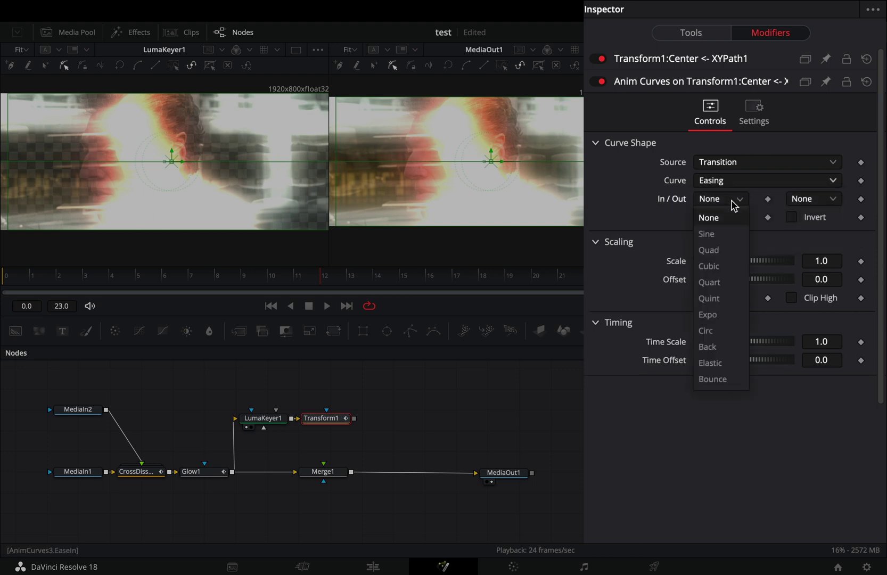
click(707, 234)
click(804, 199)
click(800, 234)
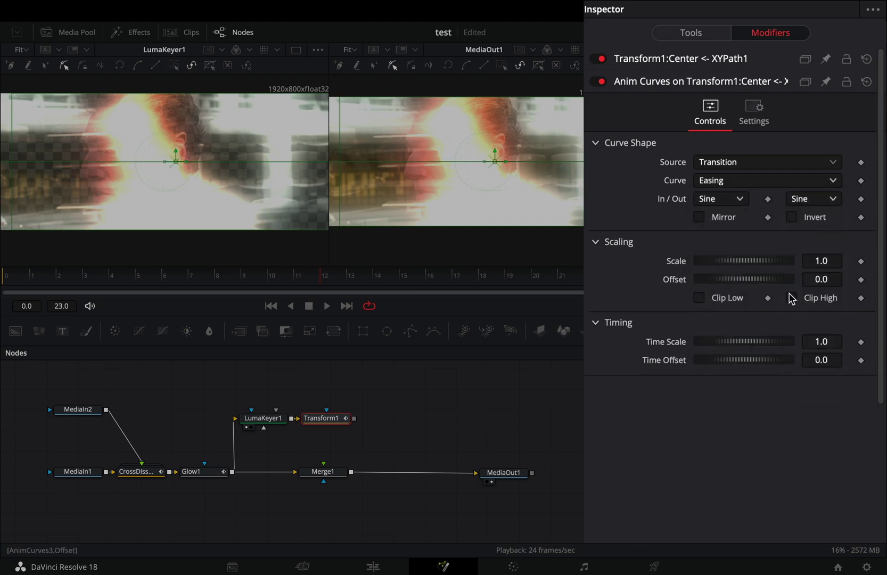
text(5)
key(Return)
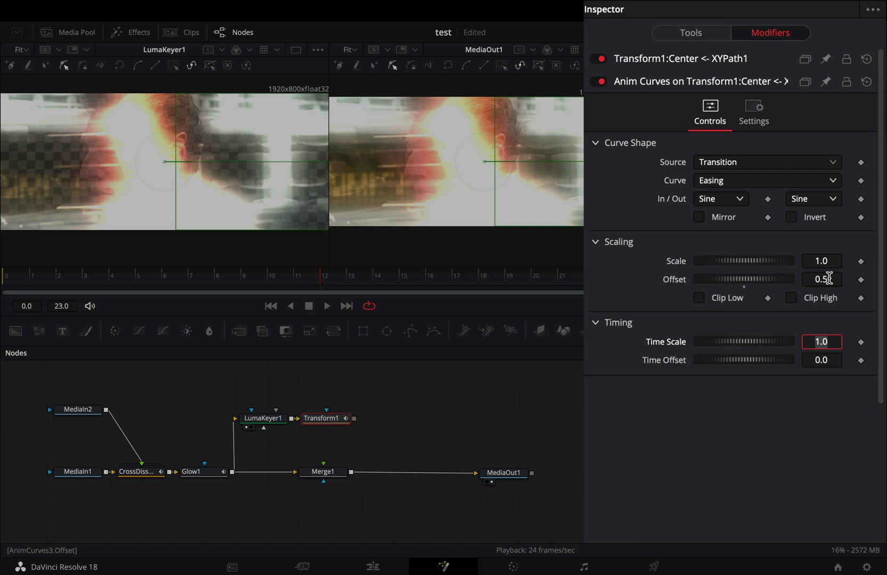
text(4)
key(Return)
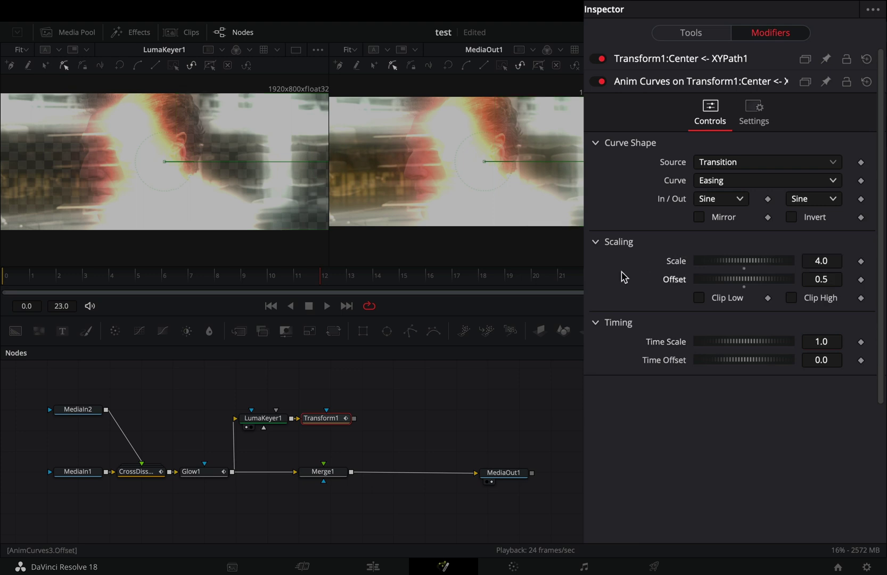
Enable Transform1's motion blur and connect its output into Merge1's foreground
click(693, 33)
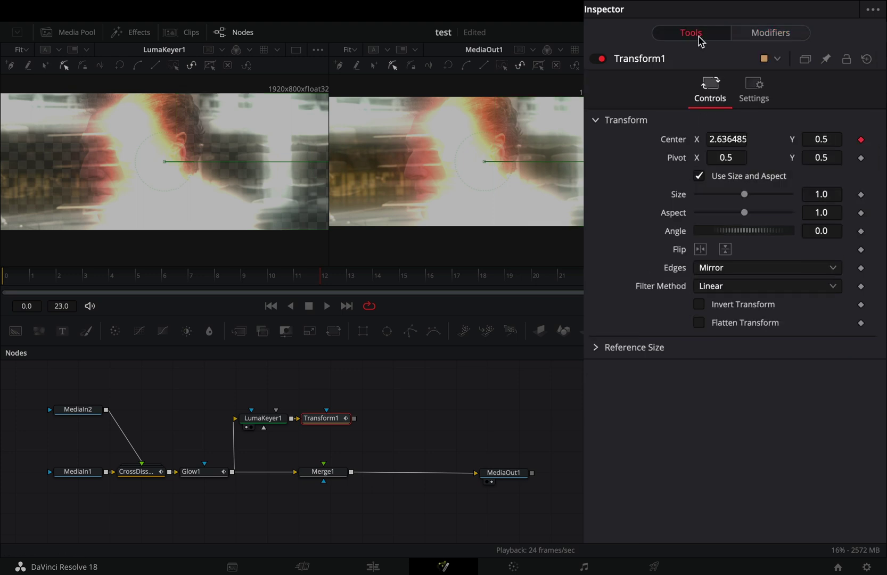
click(758, 88)
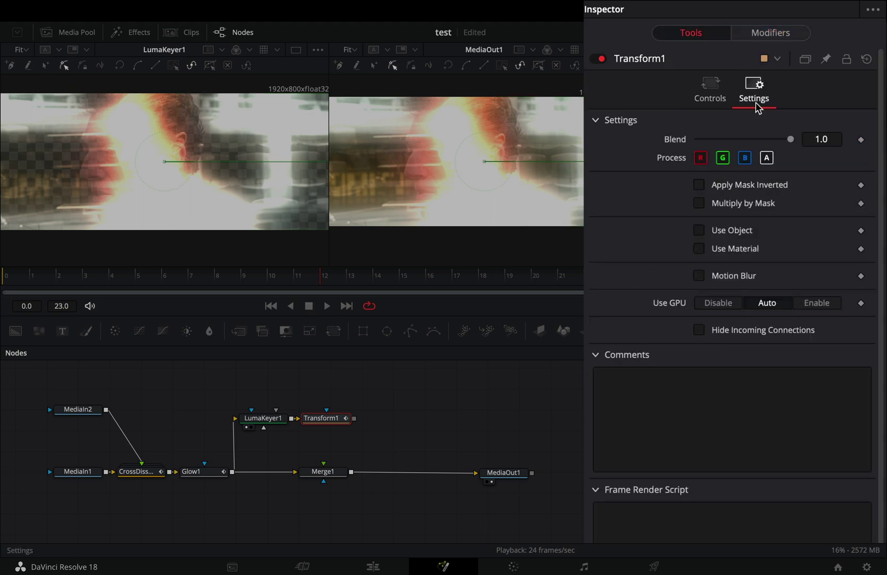
click(699, 276)
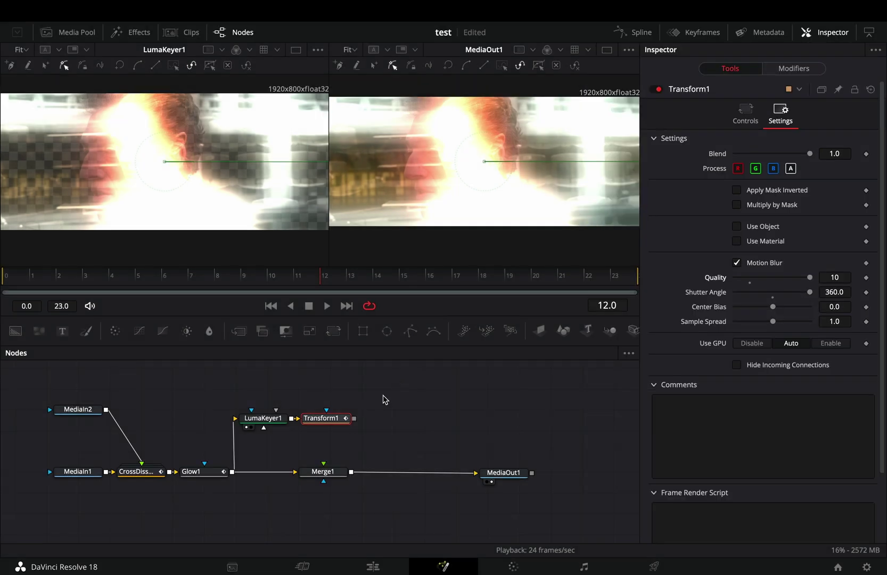
drag(355, 418, 323, 471)
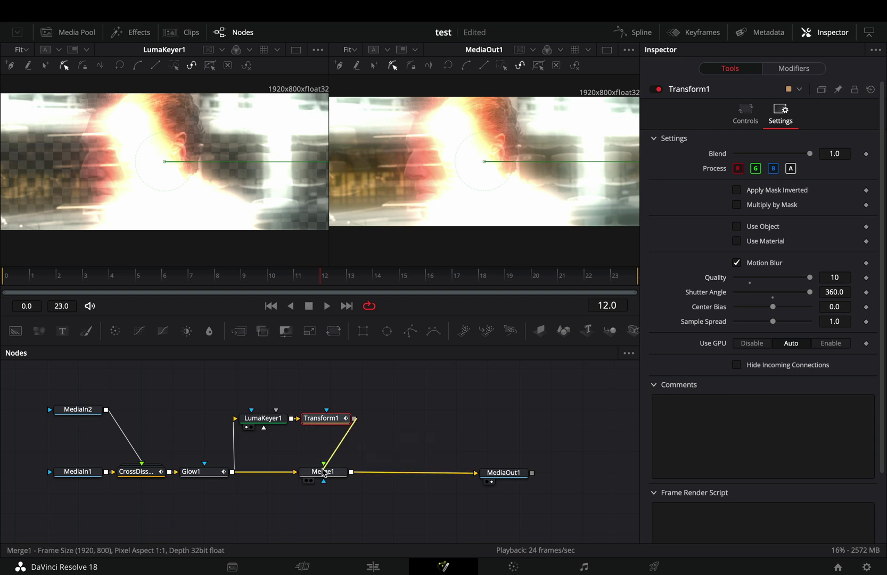